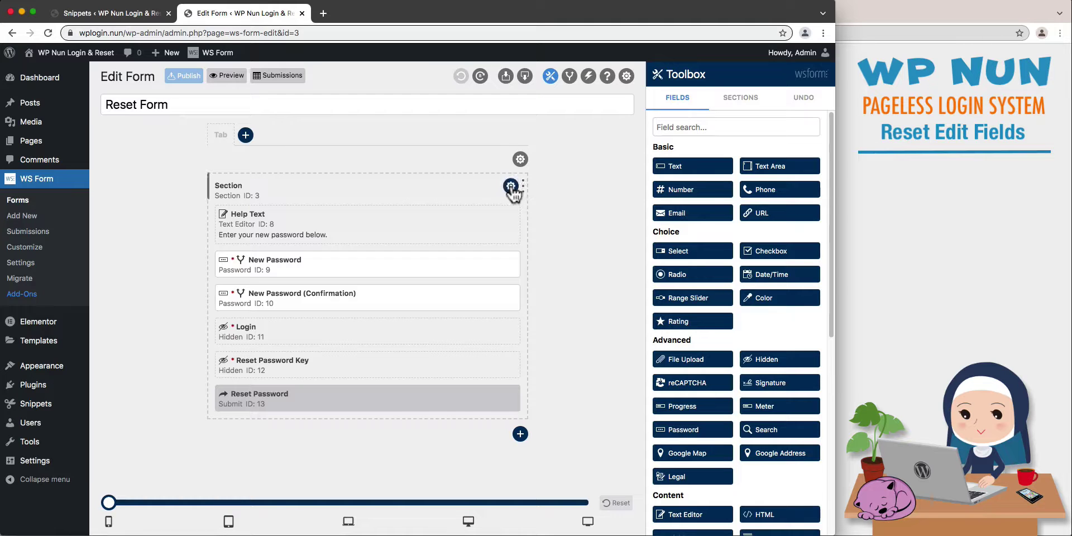
Rename the section's label to 'Form Section' and save it.
left_click(511, 186)
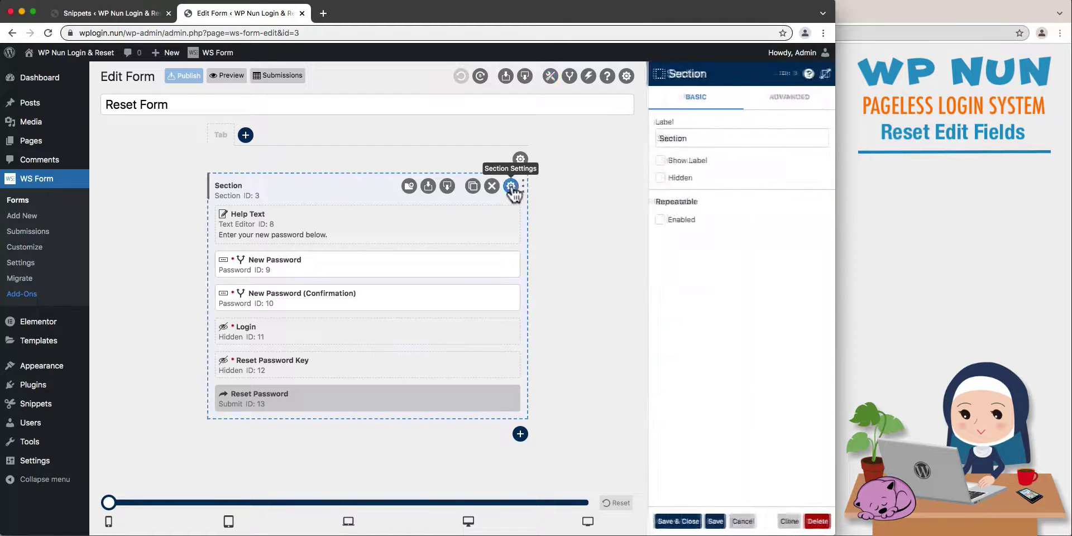
left_click(651, 138)
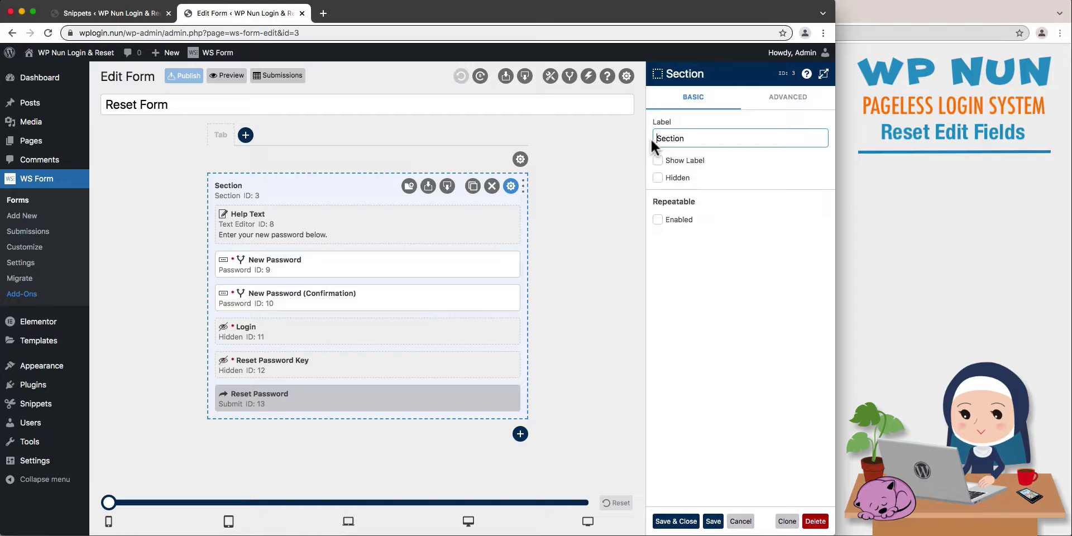
type("Form")
left_click(713, 521)
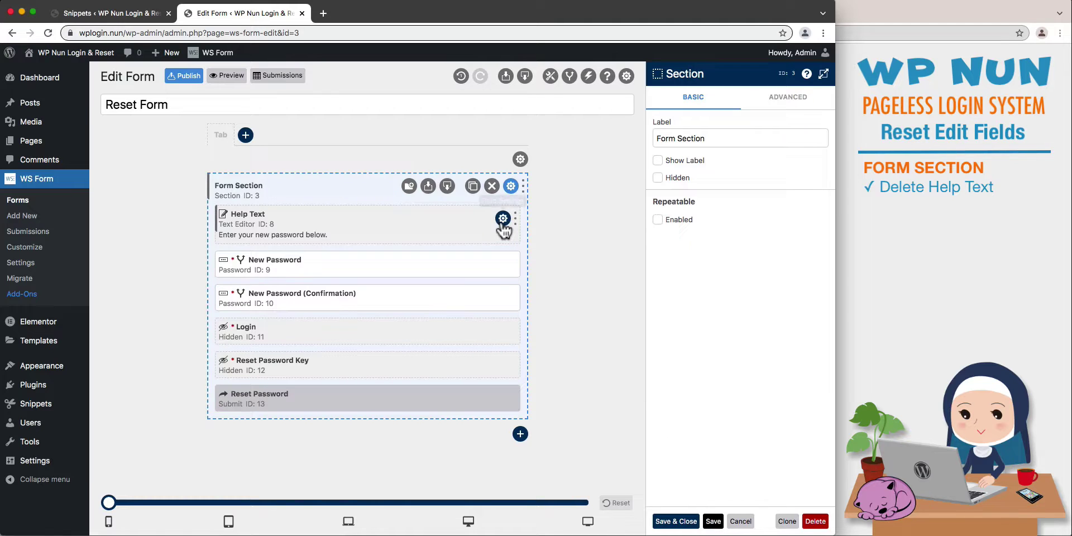
Delete the Help Text field from the section.
left_click(503, 218)
left_click(484, 219)
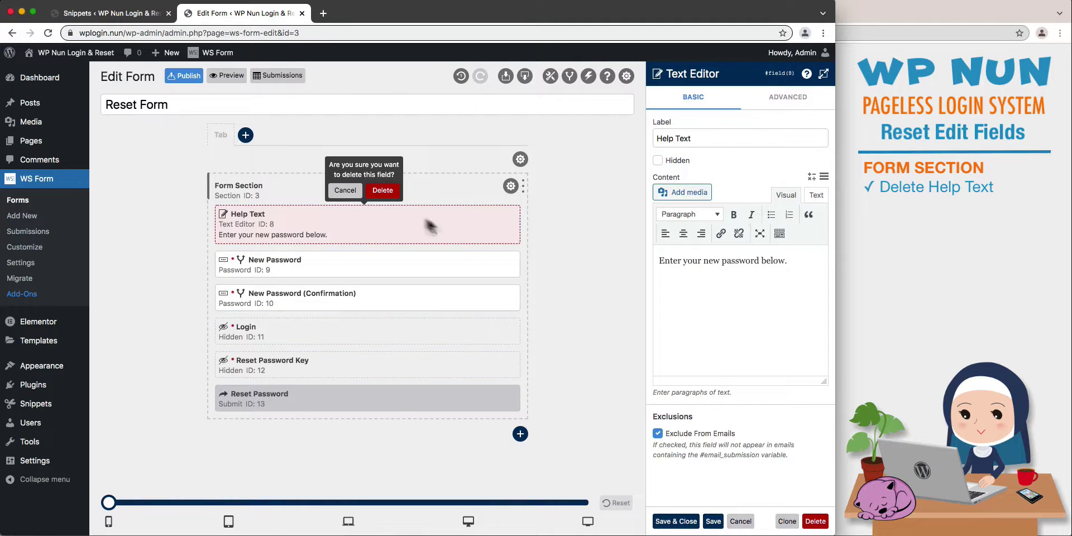
left_click(386, 192)
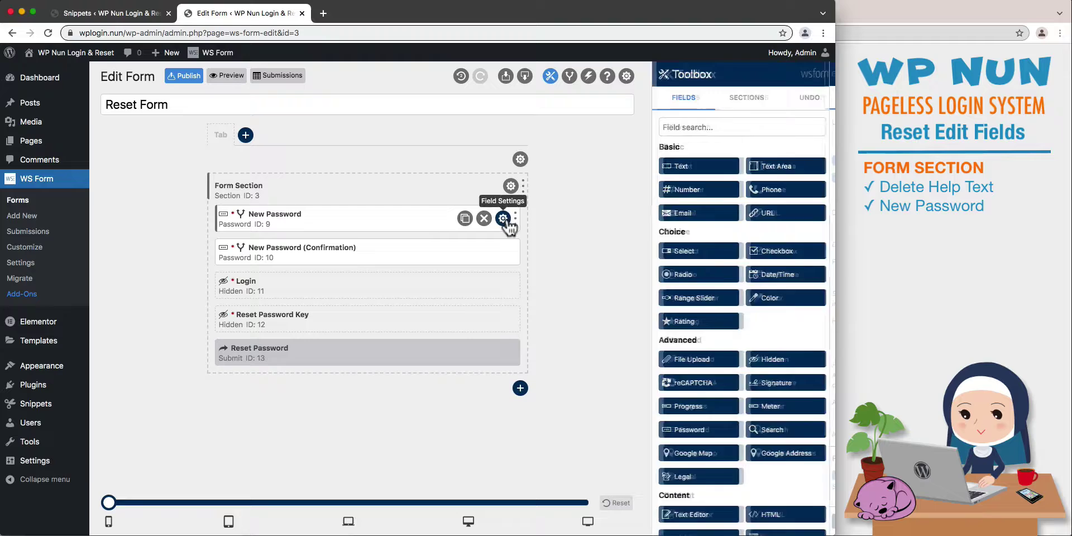
Hide the New Password label, set placeholder 'New Password', turn autocomplete and strength meter off, and save.
left_click(504, 219)
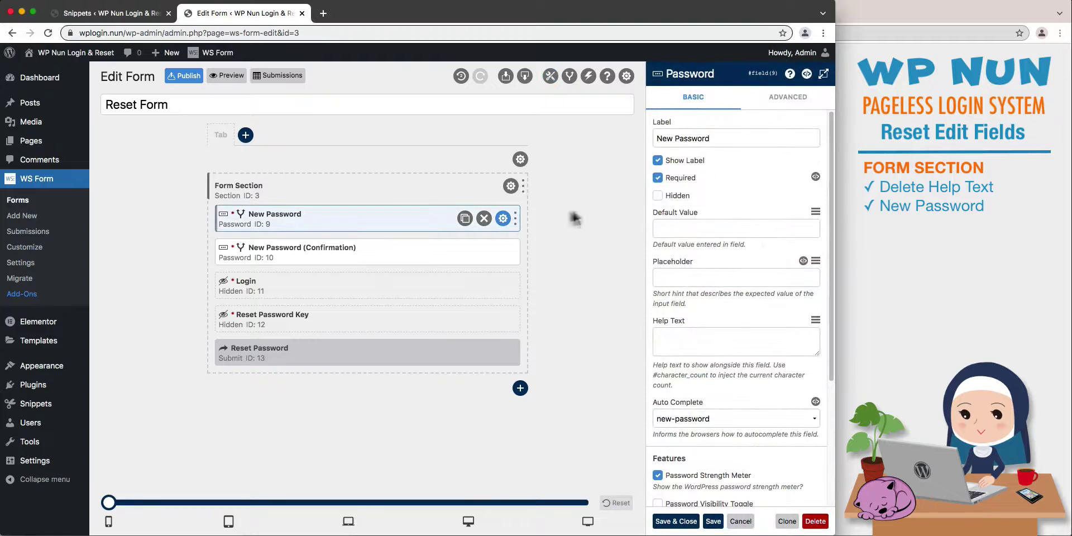
left_click(658, 163)
left_click(670, 276)
type("New Password")
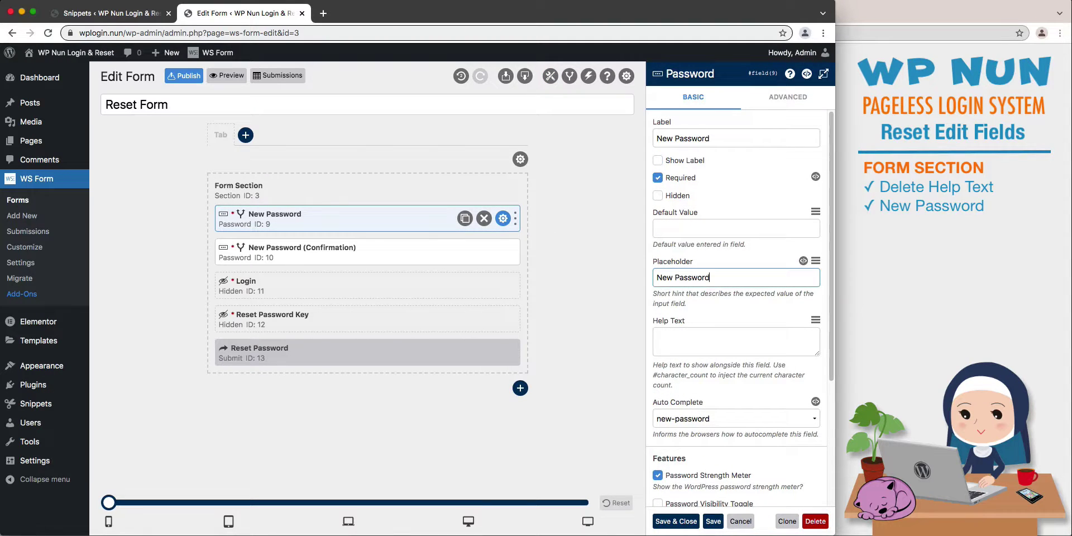
left_click(699, 419)
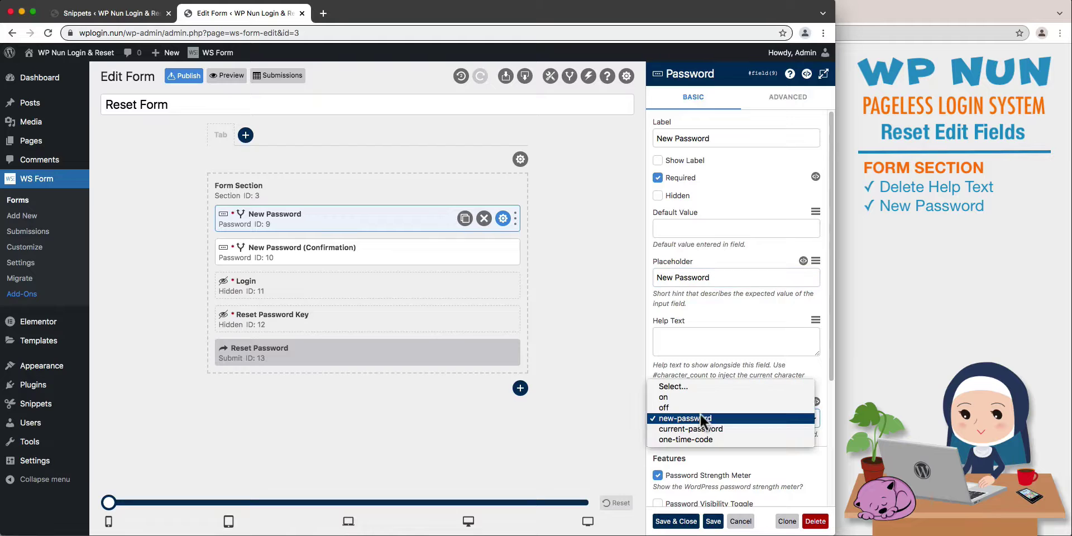
left_click(701, 411)
scroll(706, 443, "down", 3)
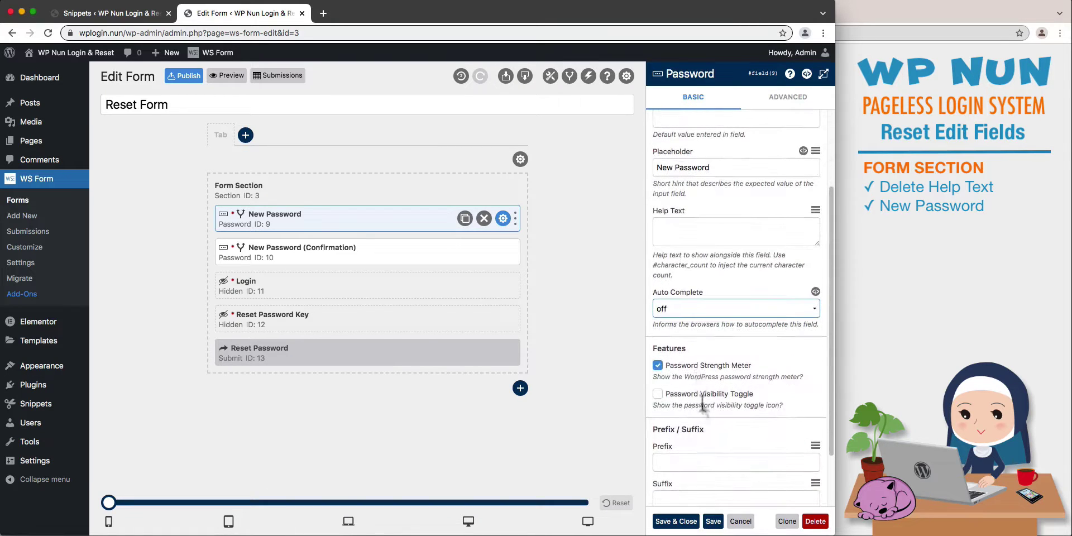
left_click(693, 366)
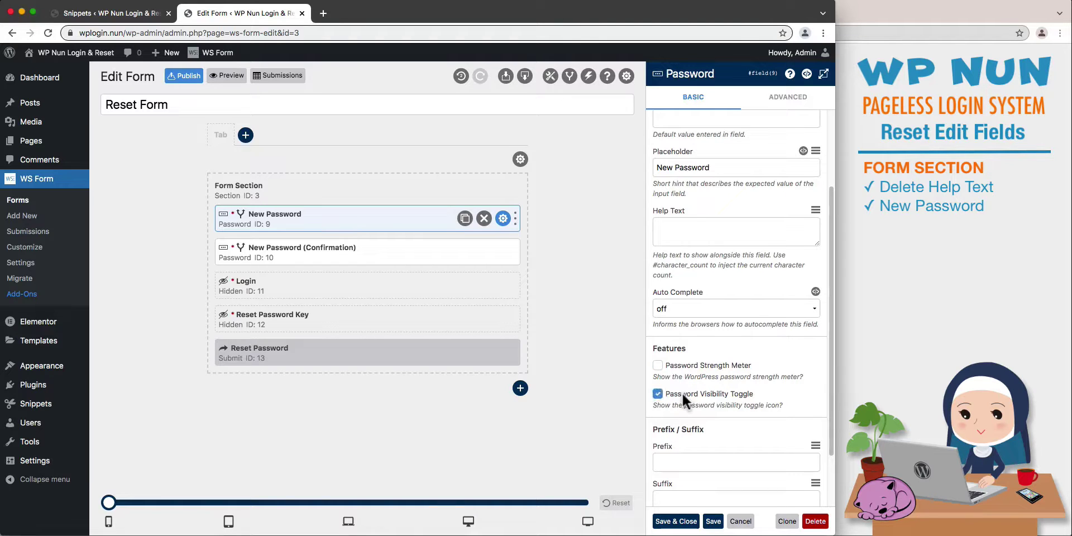
left_click(713, 522)
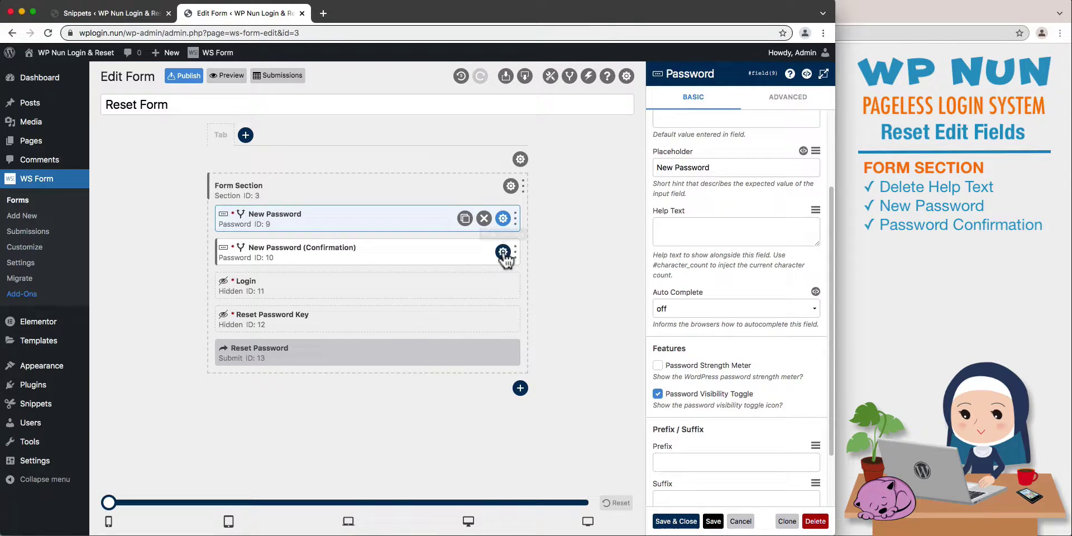
Hide the confirmation field's label, paste its placeholder, set autocomplete off, drop the strength meter, add a visibility toggle.
left_click(503, 251)
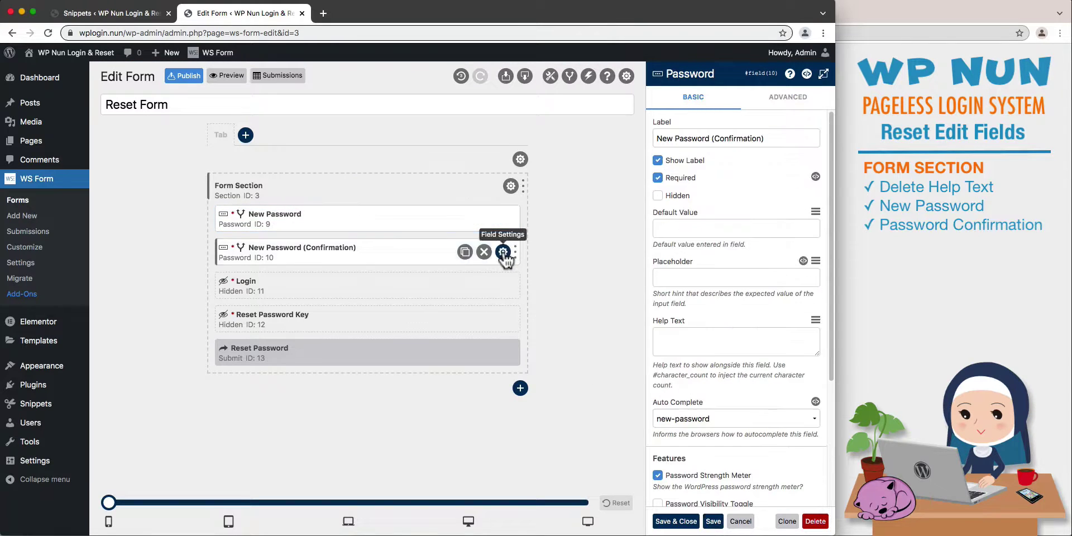
left_click(658, 163)
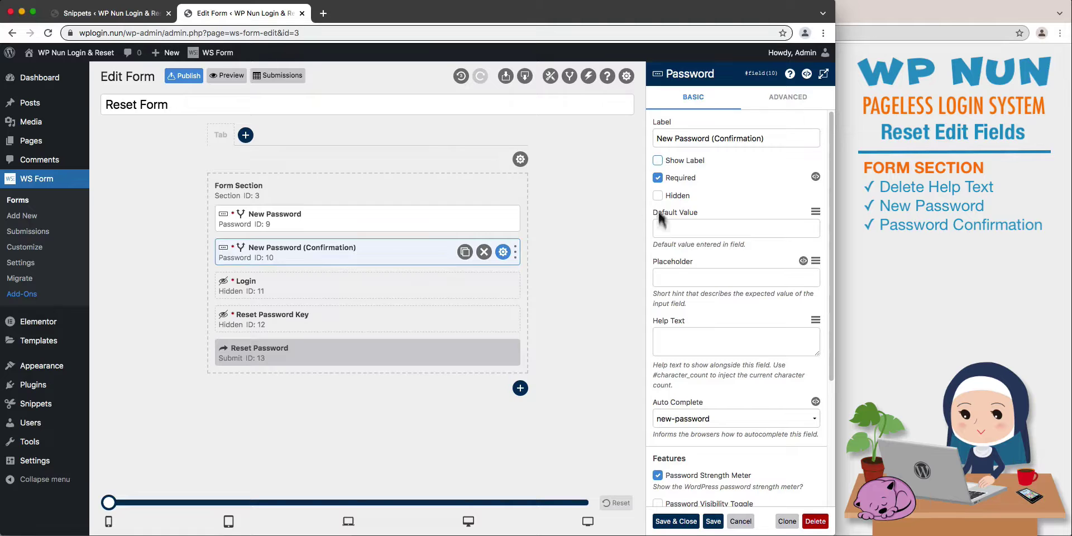
left_click(670, 278)
key("super+v")
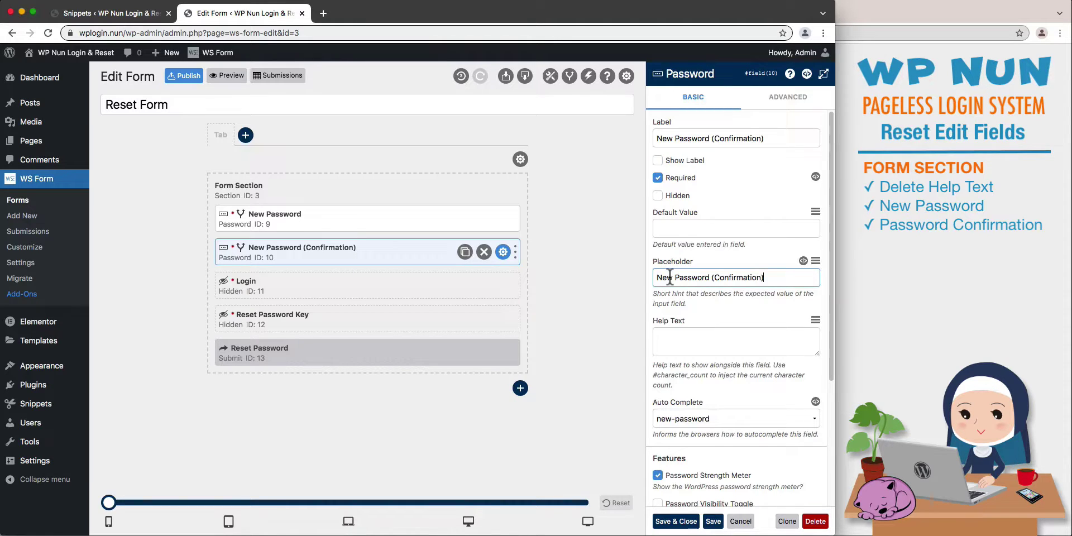
left_click(671, 419)
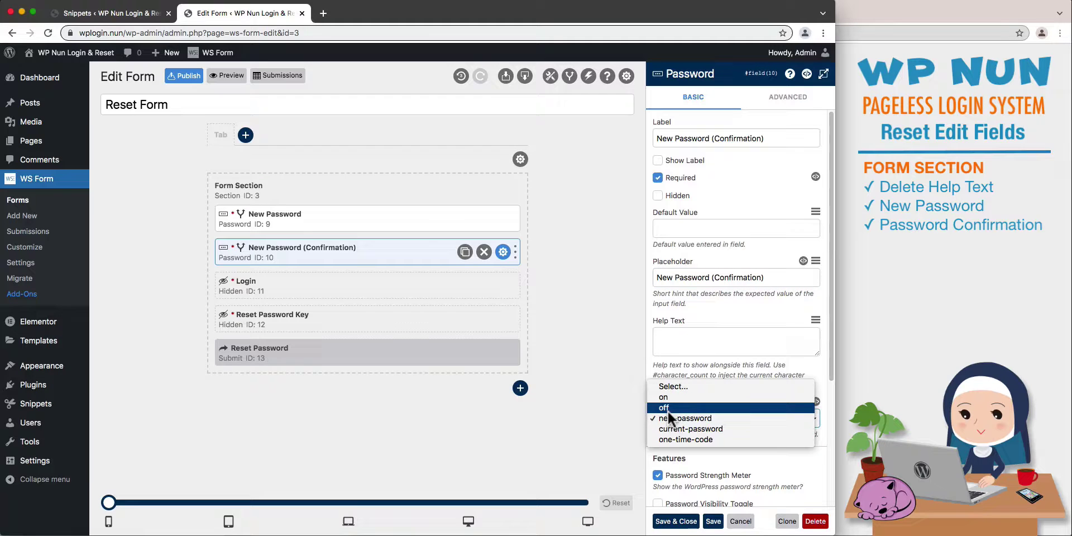
left_click(667, 408)
scroll(698, 457, "down", 1)
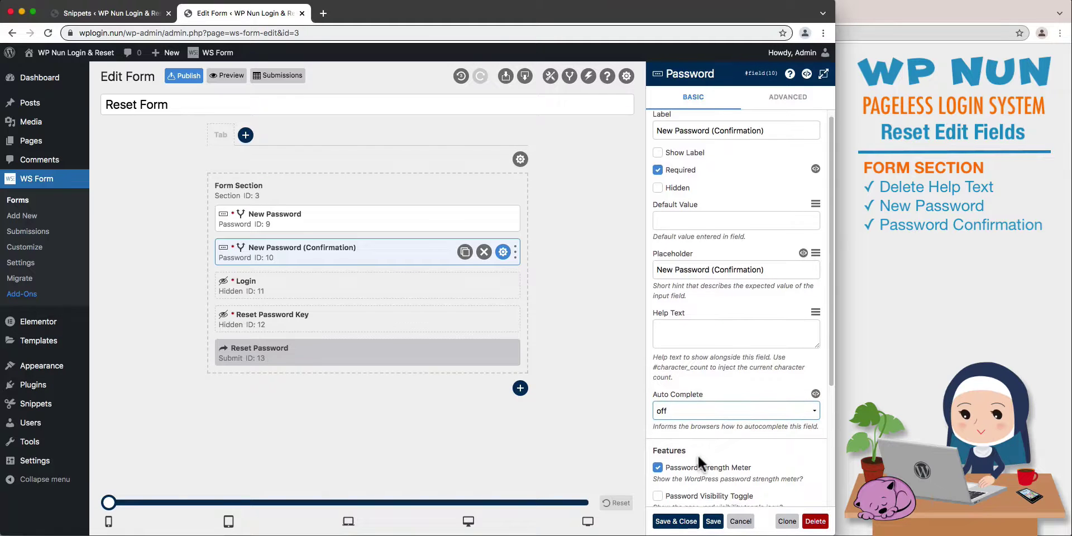
left_click(698, 467)
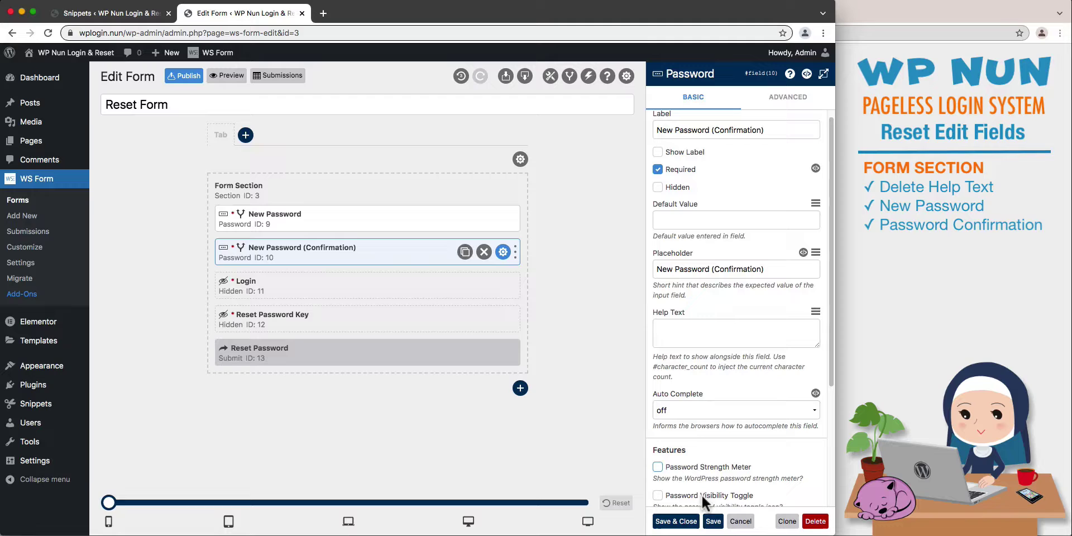
left_click(702, 494)
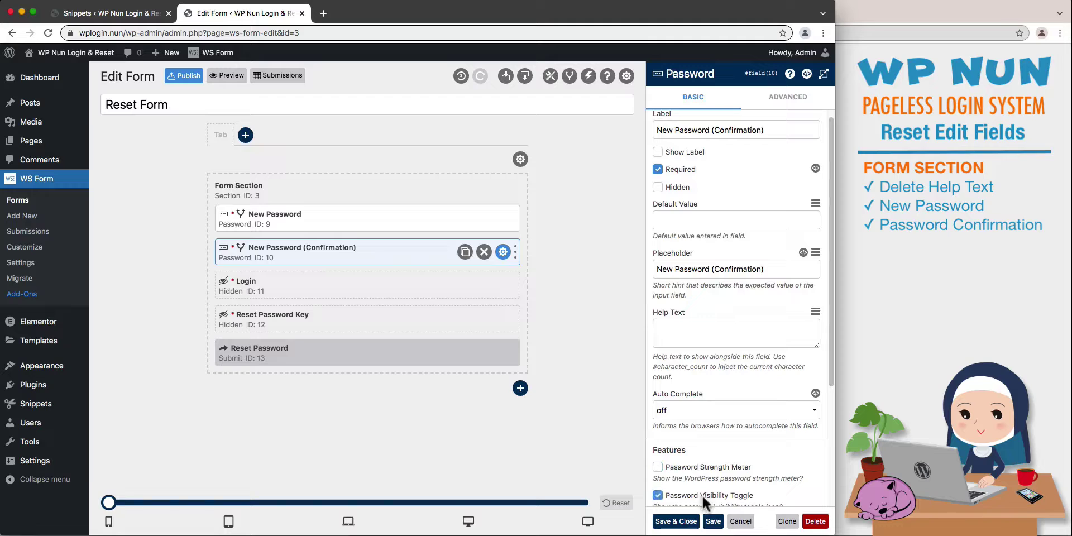
left_click(717, 523)
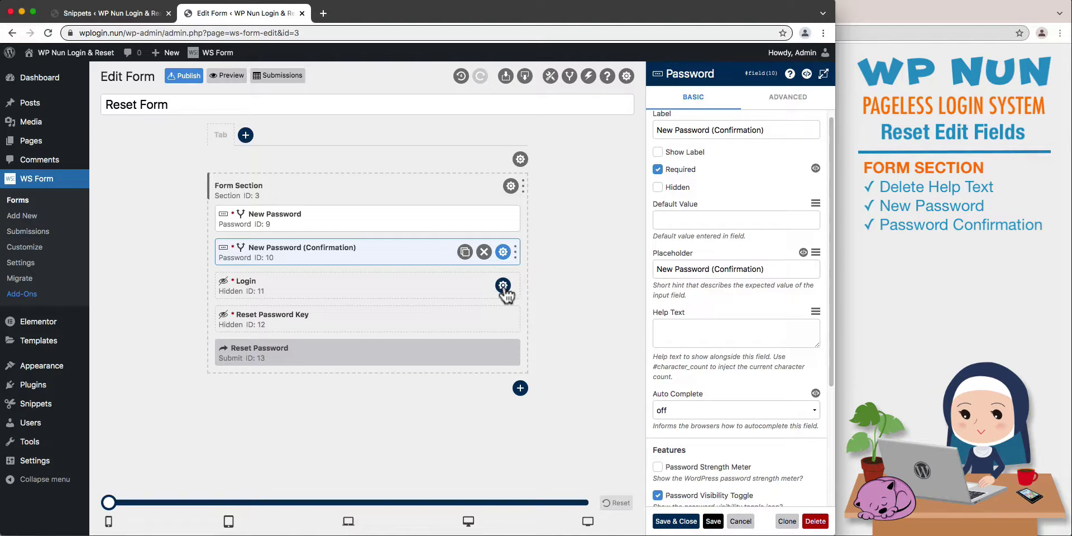
Rename the Login hidden field to 'Login Key' and save it.
left_click(503, 285)
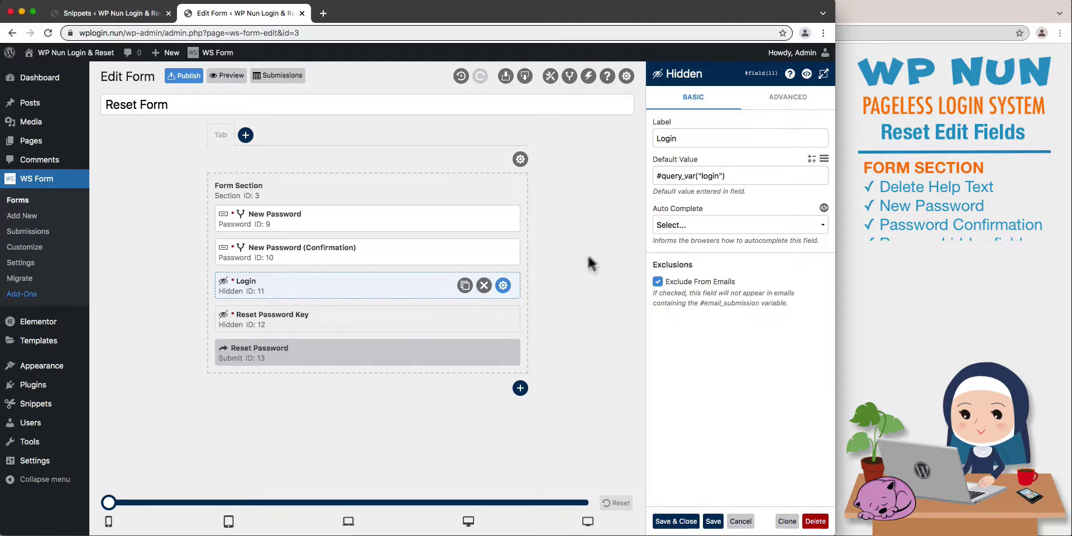
left_click(688, 143)
type("Key")
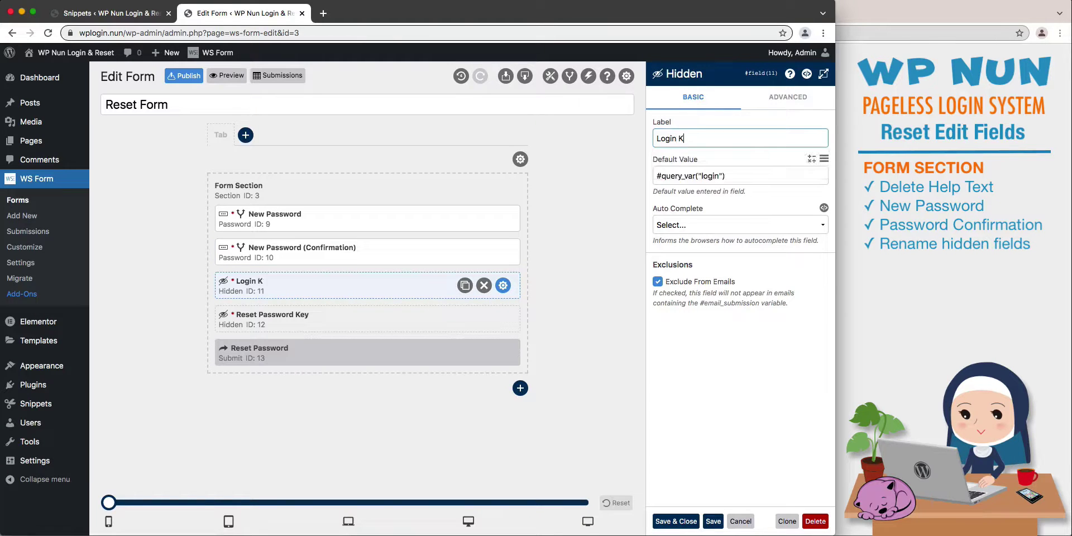
left_click(713, 521)
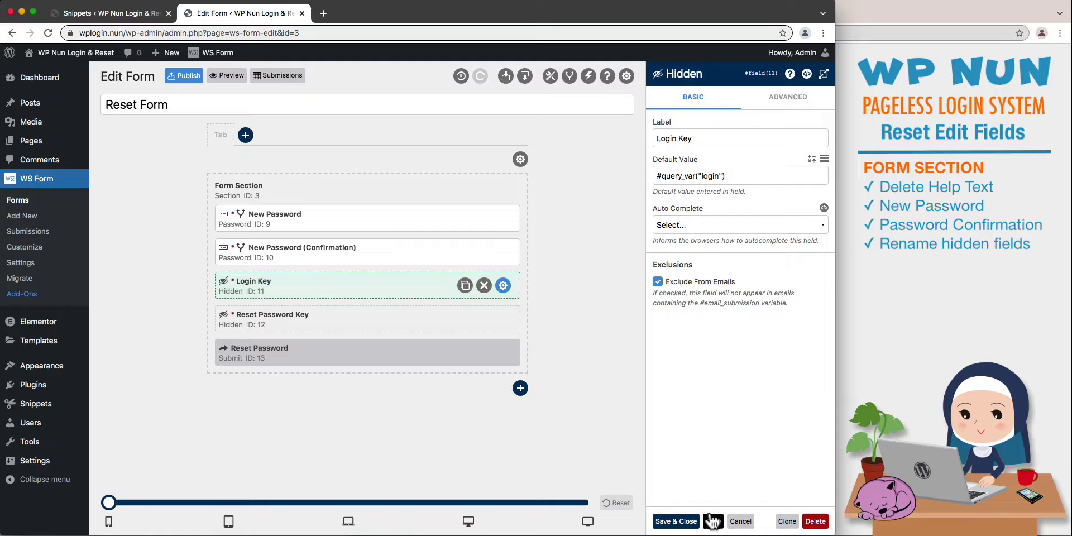
Rename the Reset Password Key hidden field to 'Reset Key' and save it.
left_click(503, 319)
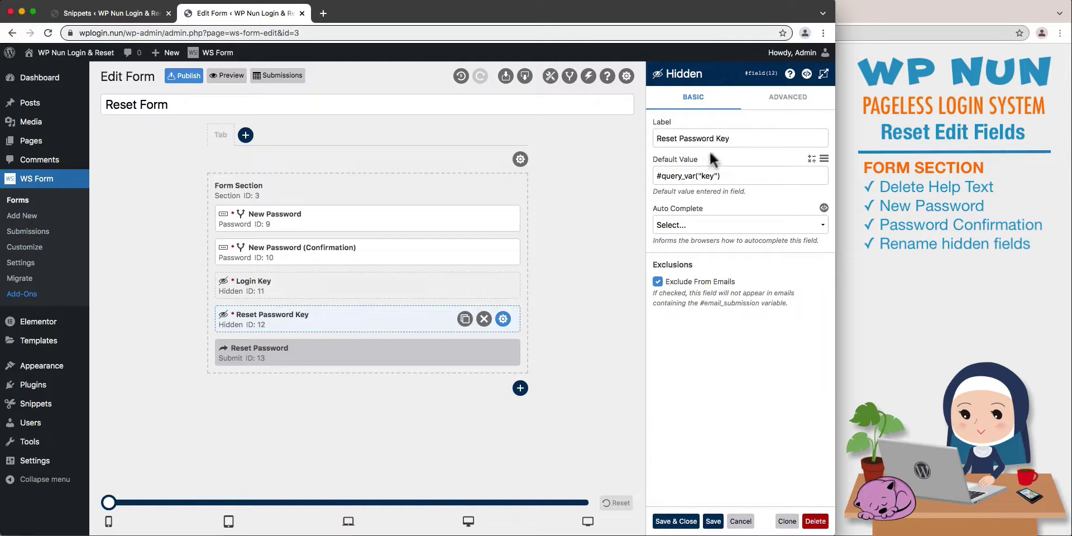
left_click_drag(715, 139, 681, 141)
key("BackSpace")
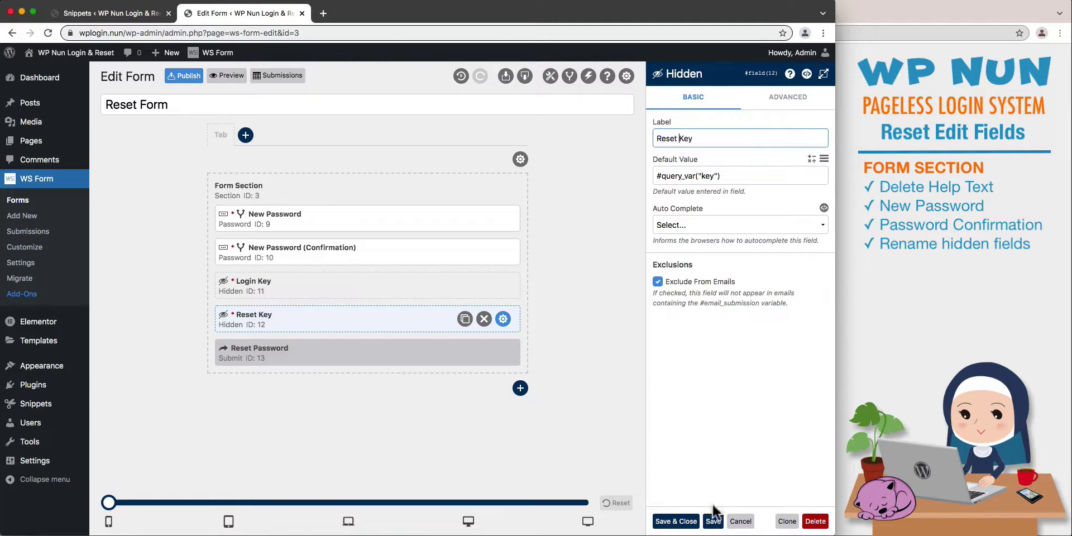
left_click(713, 521)
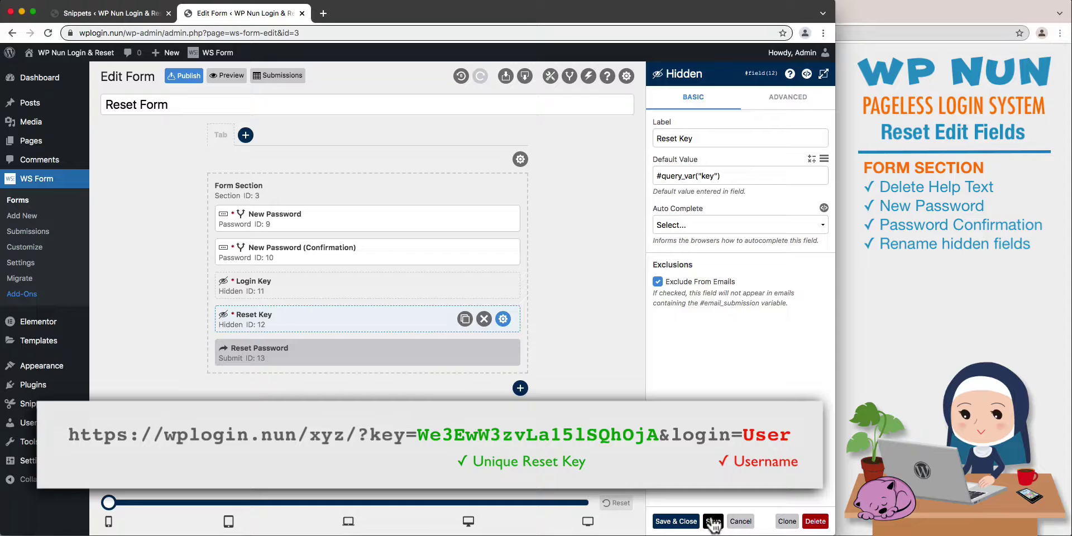
Delete 'Password' from the submit button's label so it reads 'Reset'.
left_click(504, 353)
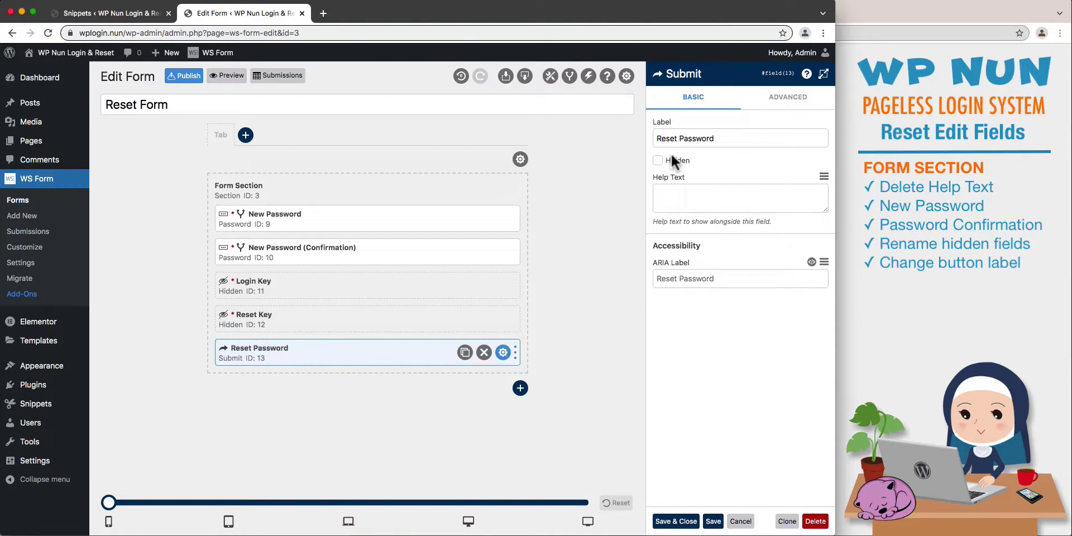
left_click_drag(678, 139, 721, 140)
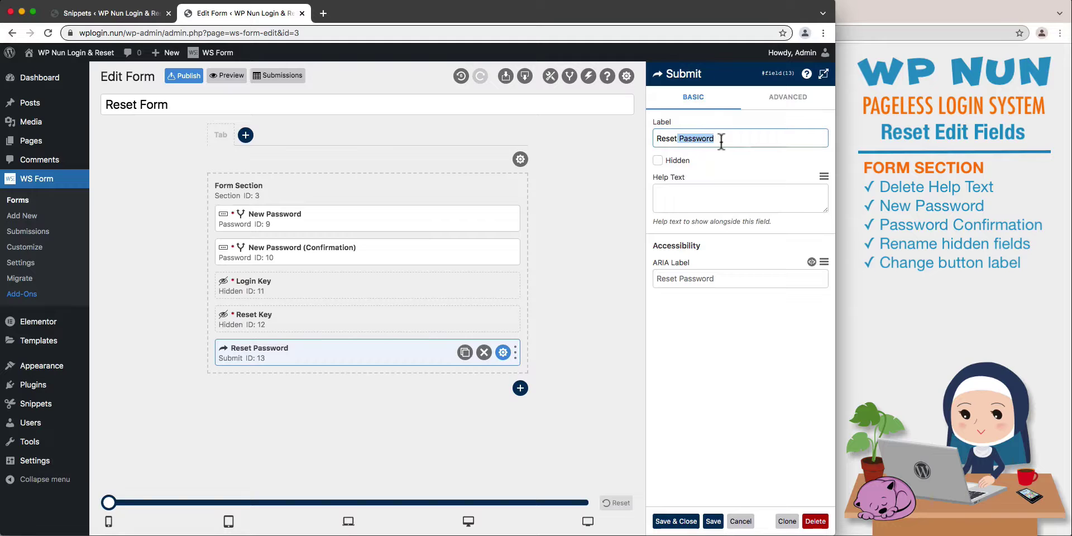
key("BackSpace")
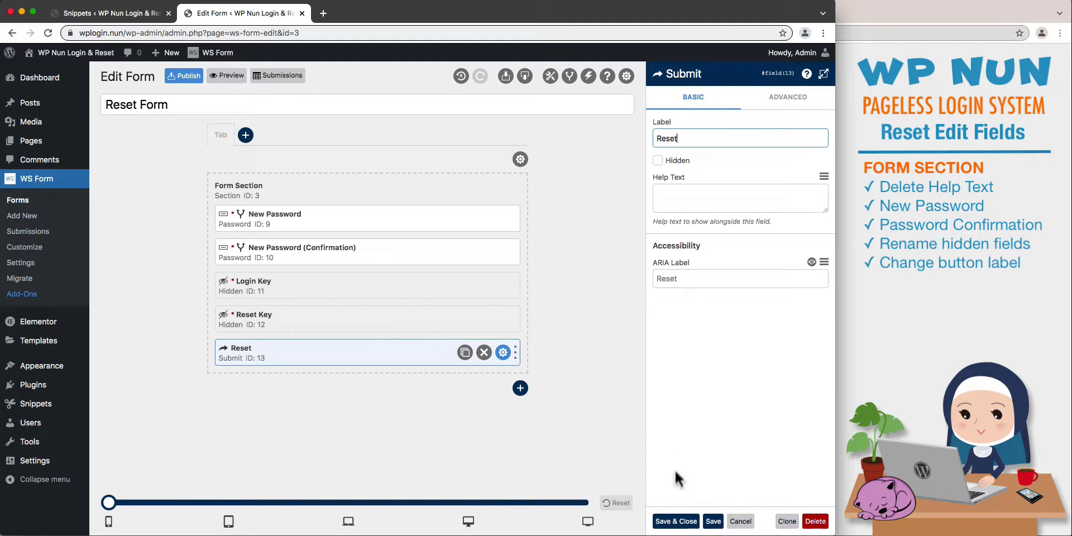
Add an HTML field labelled 'Cancel' containing the centred Cancel link markup, and save it.
left_click(676, 521)
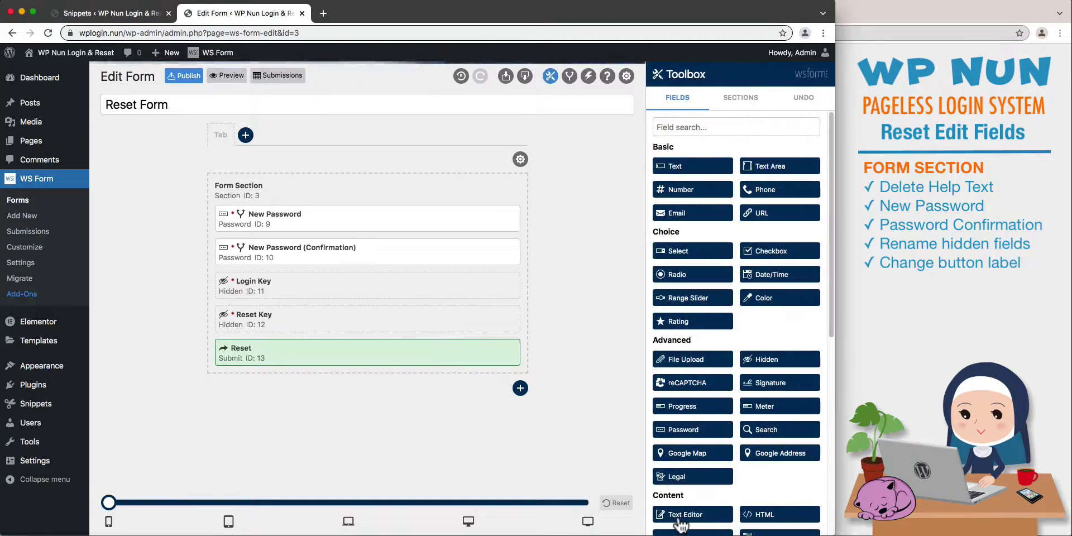
left_click(758, 516)
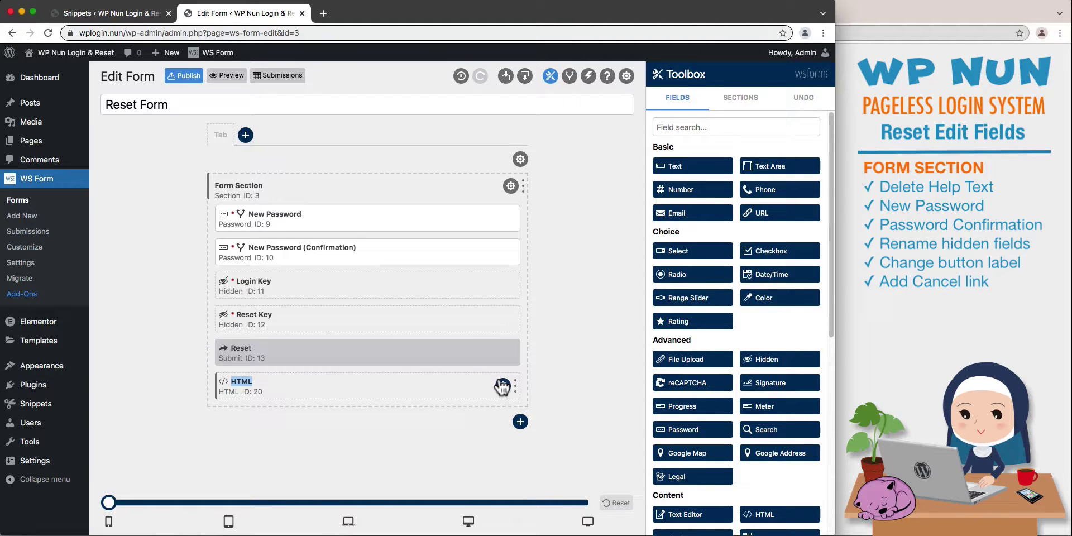
left_click(502, 386)
double_click(686, 140)
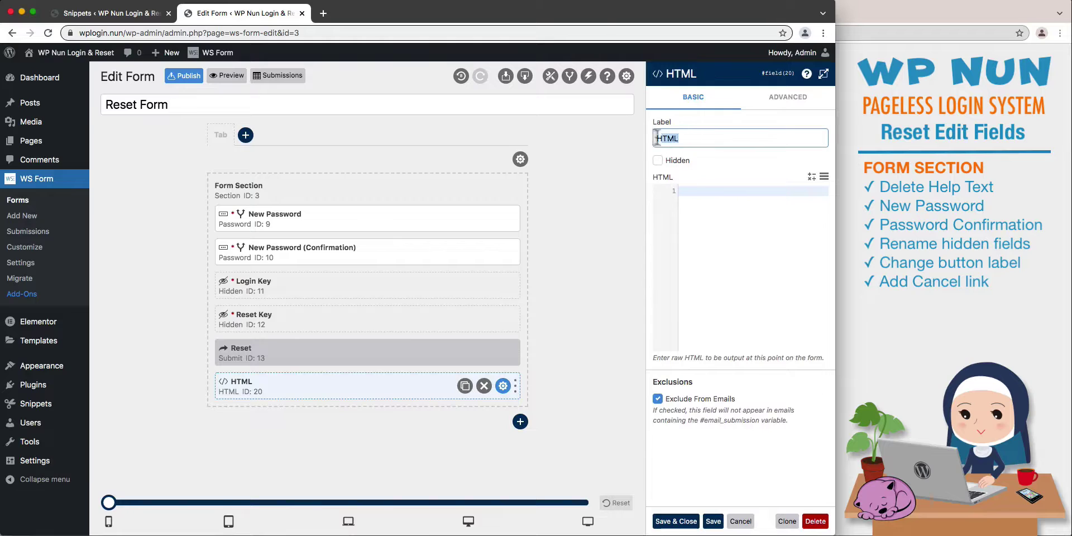
type("Cancel")
left_click(681, 193)
type("<p style=\"text-align:center\">     <a href=\"/\" class=\"wpnun_link_style\" >Cancel</a> </p>")
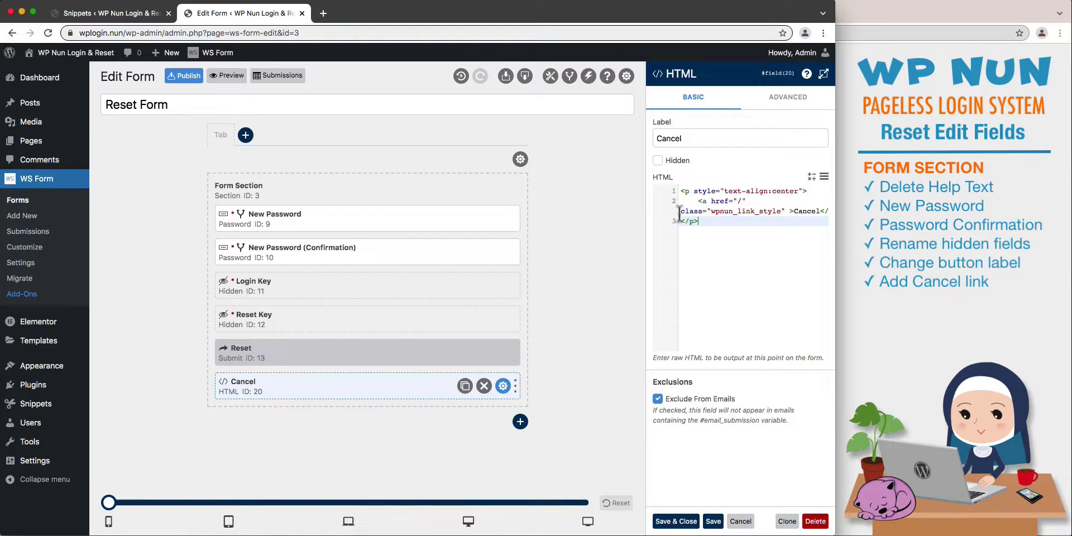
left_click(714, 521)
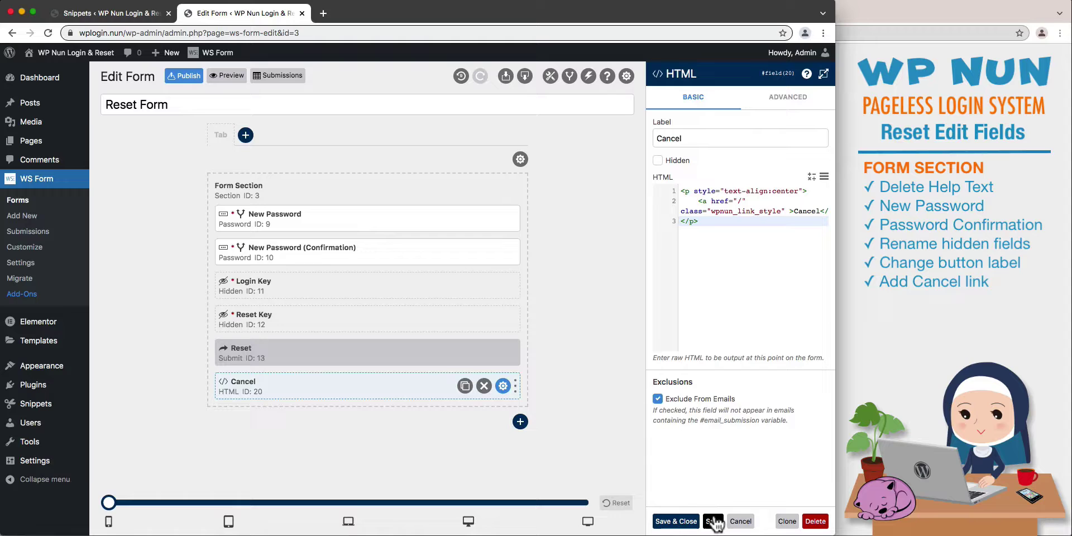
Add a new section below and label it 'Message Section'.
left_click(520, 422)
left_click(507, 428)
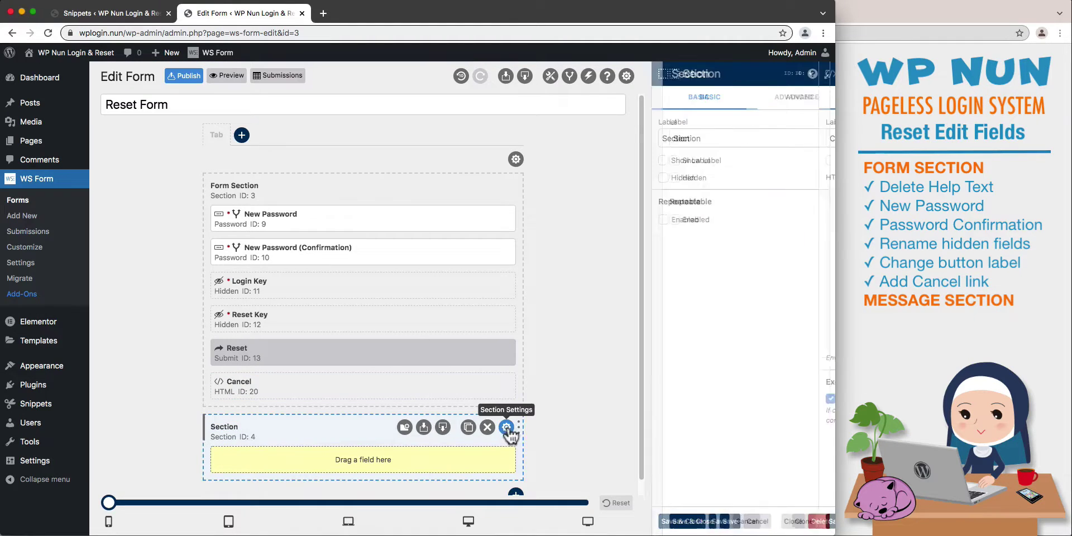
left_click(656, 138)
type("Messag")
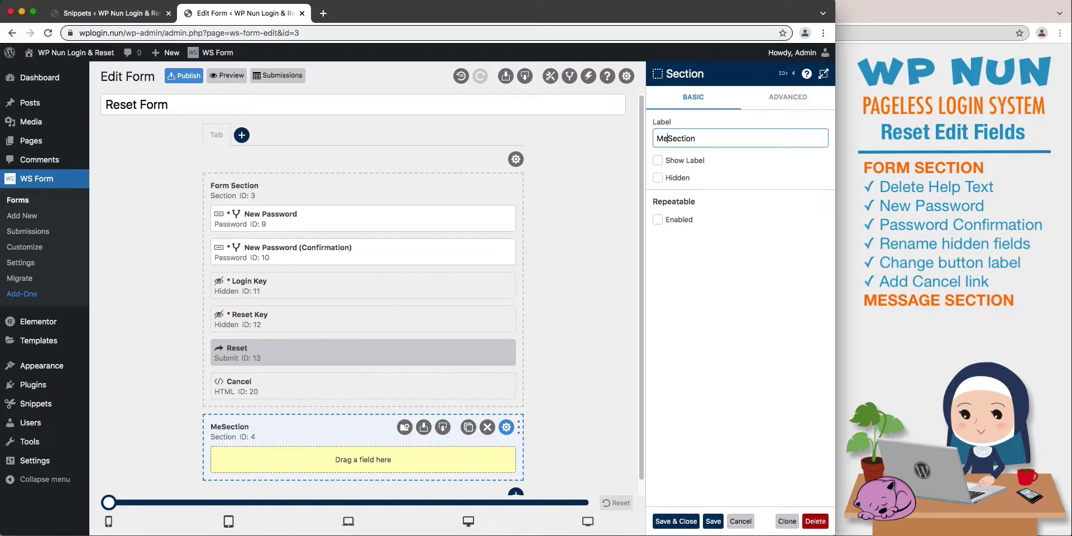
type("e")
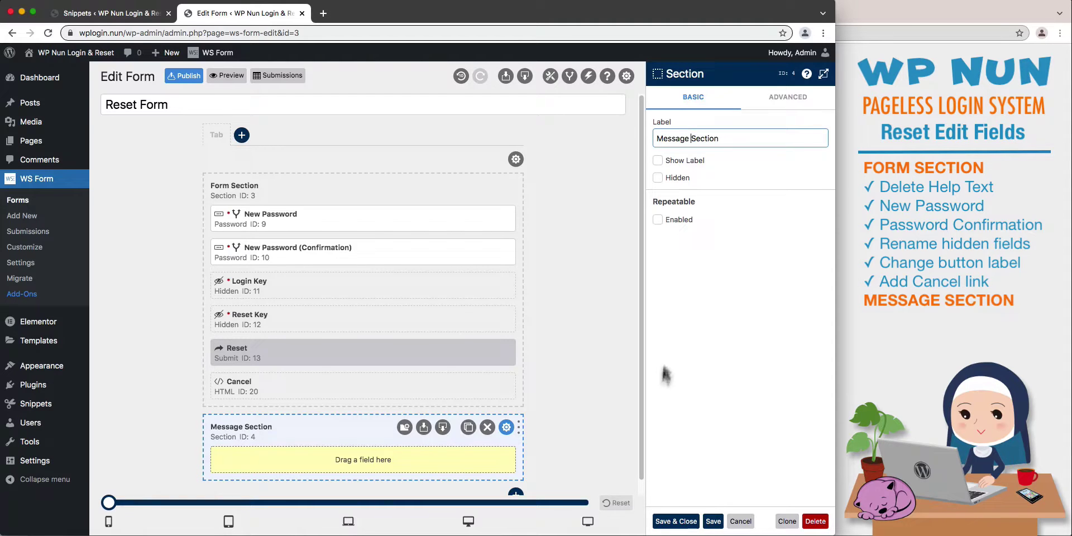
left_click(672, 522)
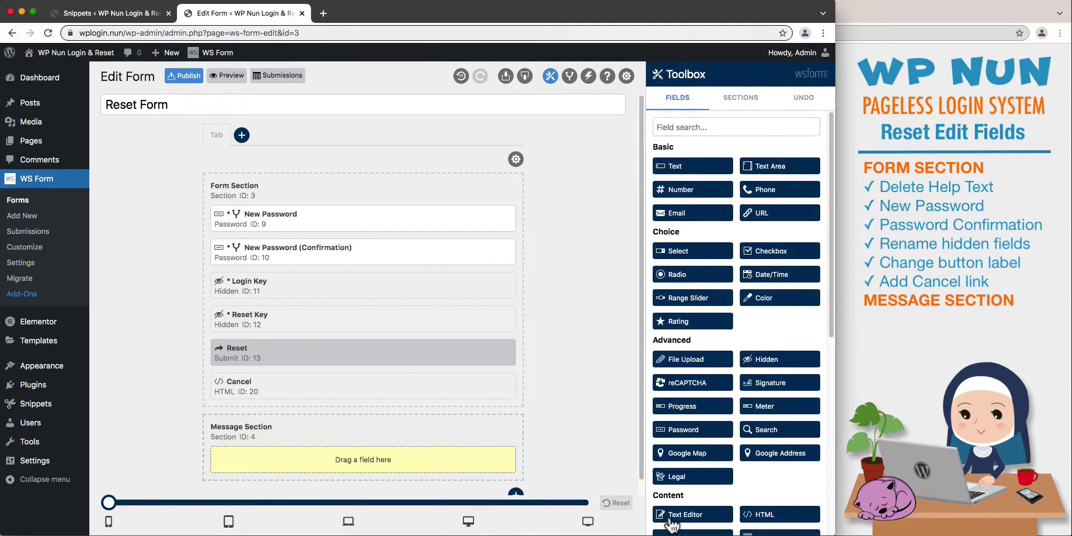
Add two HTML fields to the Message Section, labelling the first 'Invalid Message' and ticking Hidden.
left_click(763, 520)
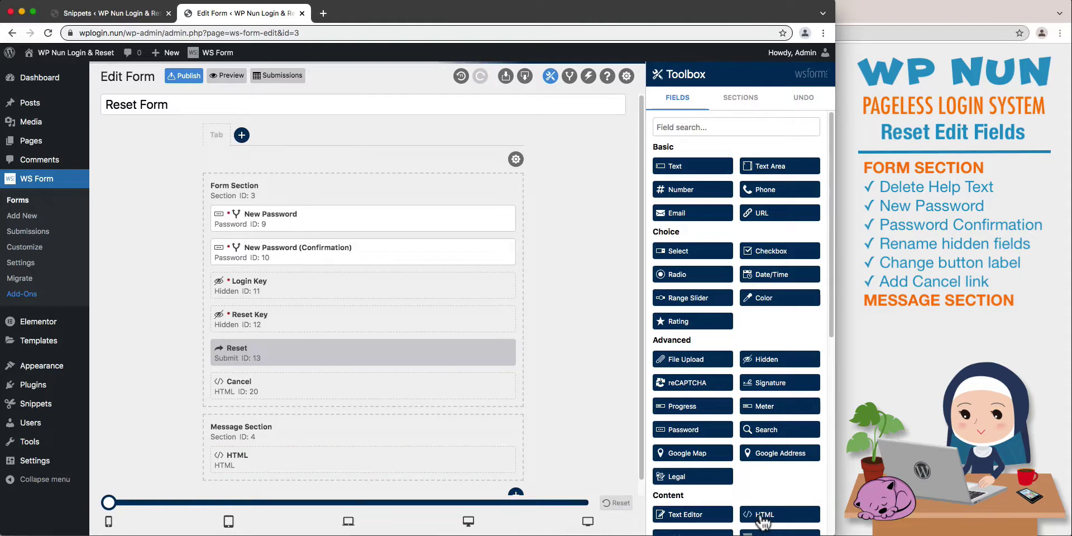
left_click(762, 517)
scroll(535, 416, "down", 2)
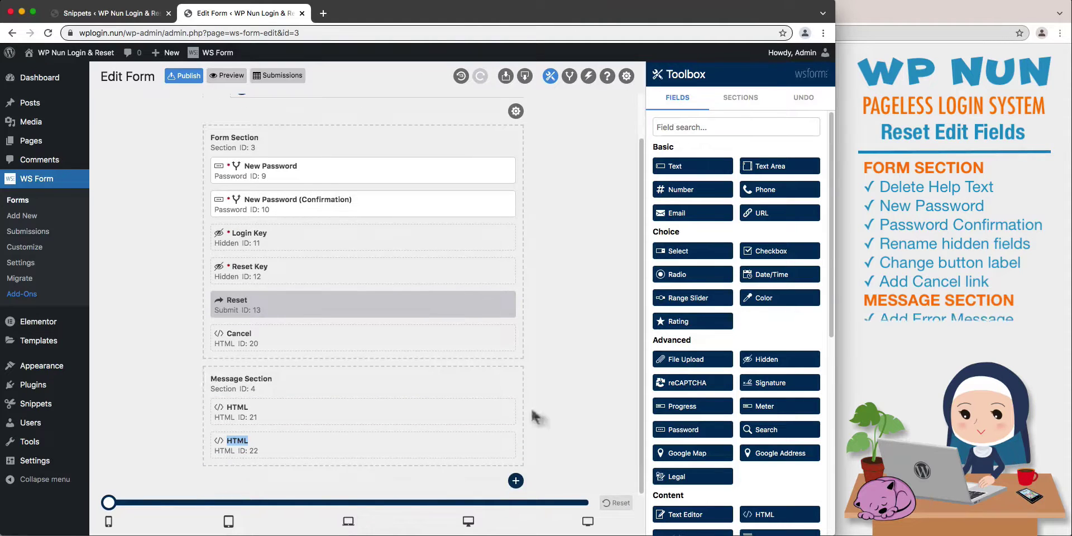
left_click(498, 412)
type("Inval")
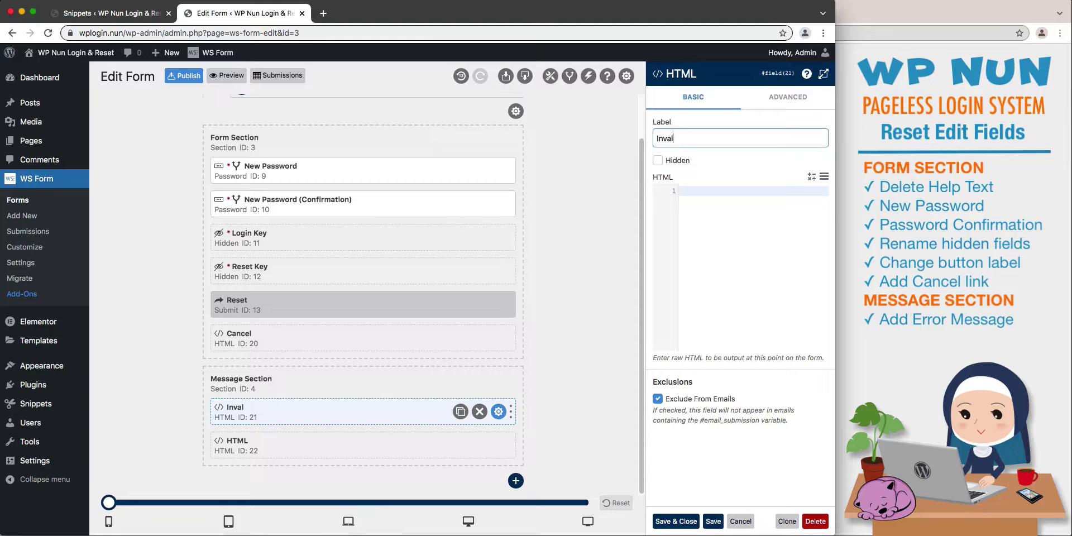
type("id Message")
left_click(657, 161)
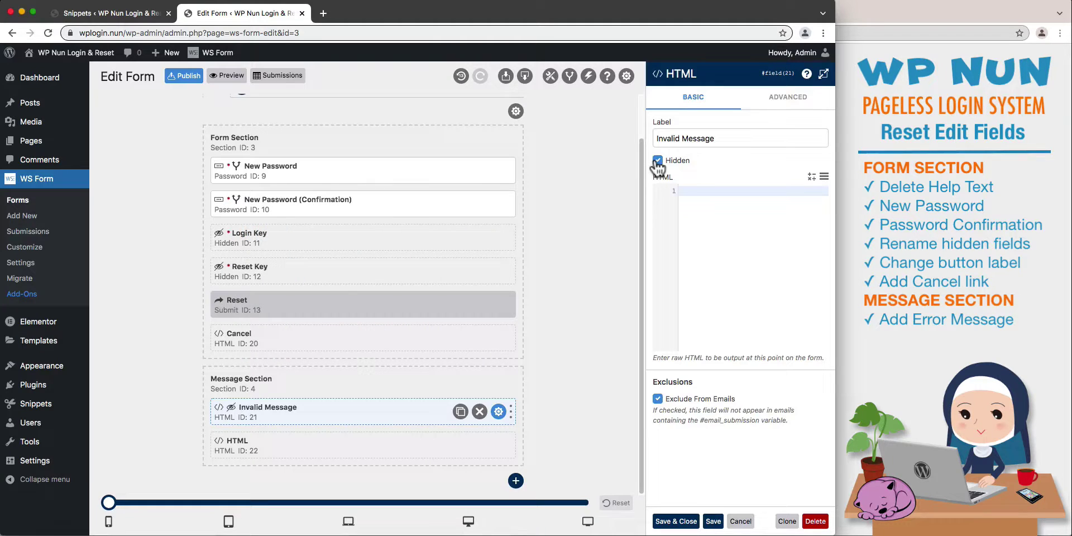
Paste the red 'Invalid password reset request!' markup with Generate New Request and Cancel links, then save.
left_click(824, 73)
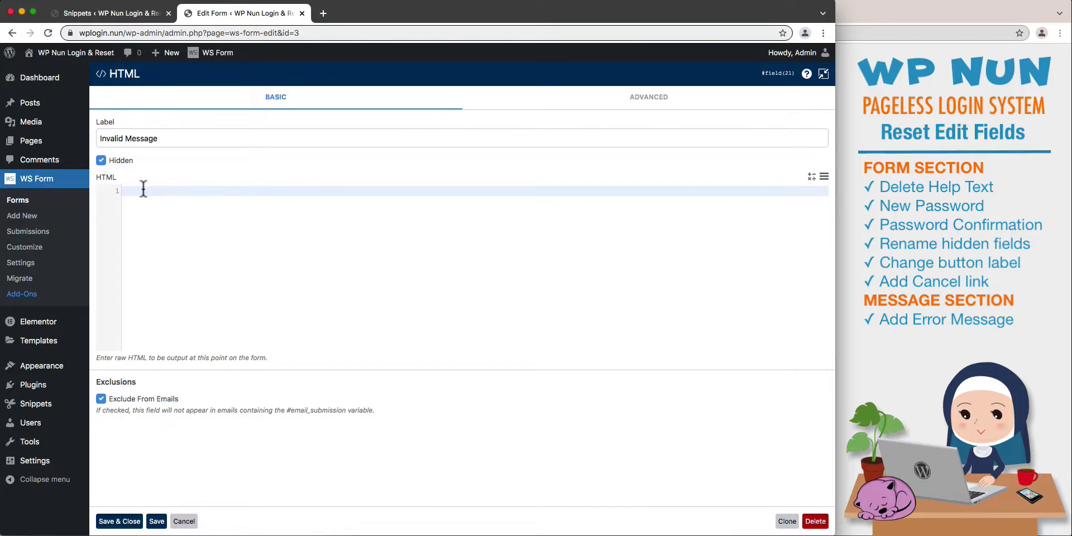
key("ctrl+v")
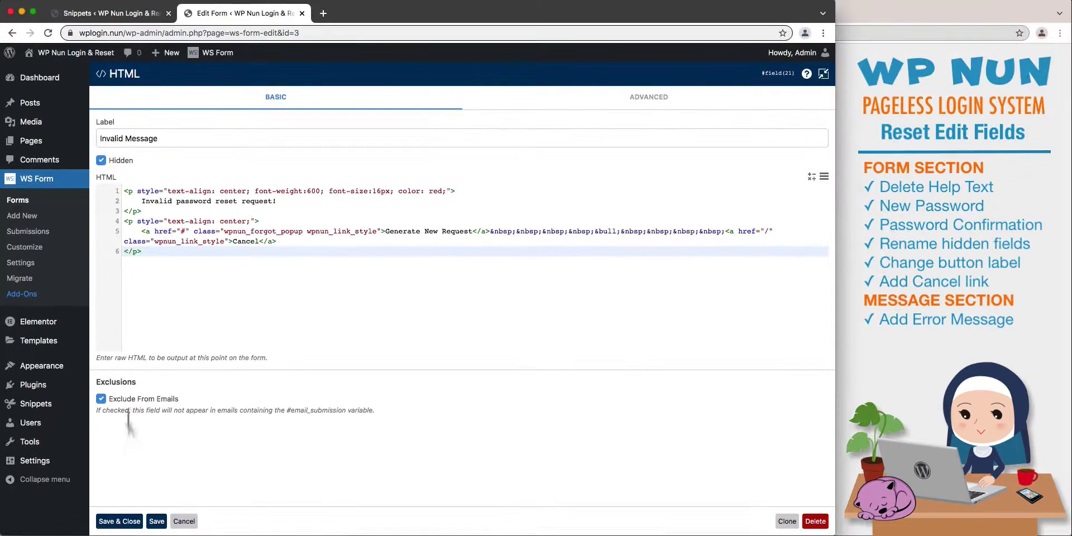
left_click(119, 521)
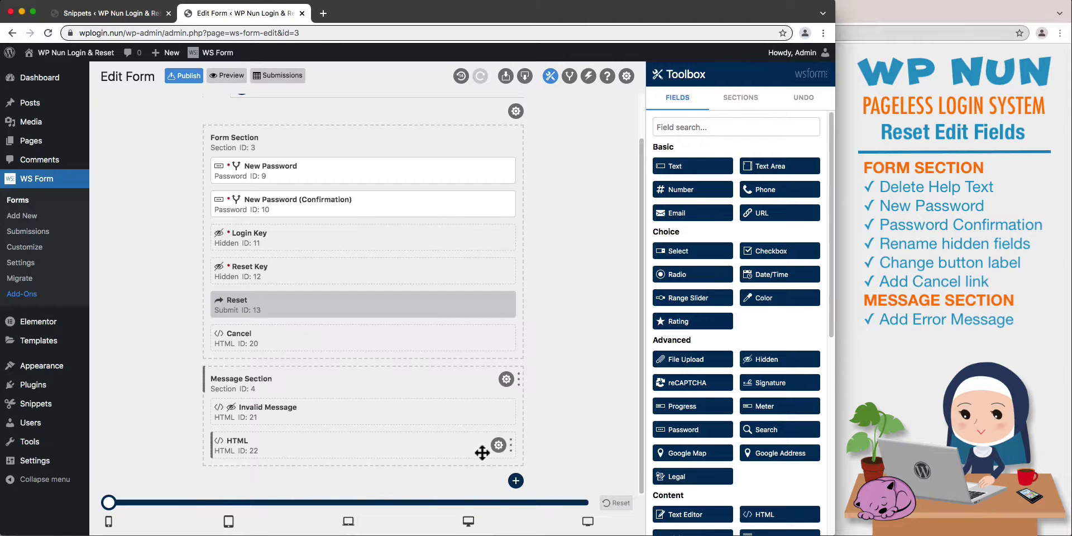
Relabel the second HTML field 'Success Message' and tick Hidden.
left_click(499, 445)
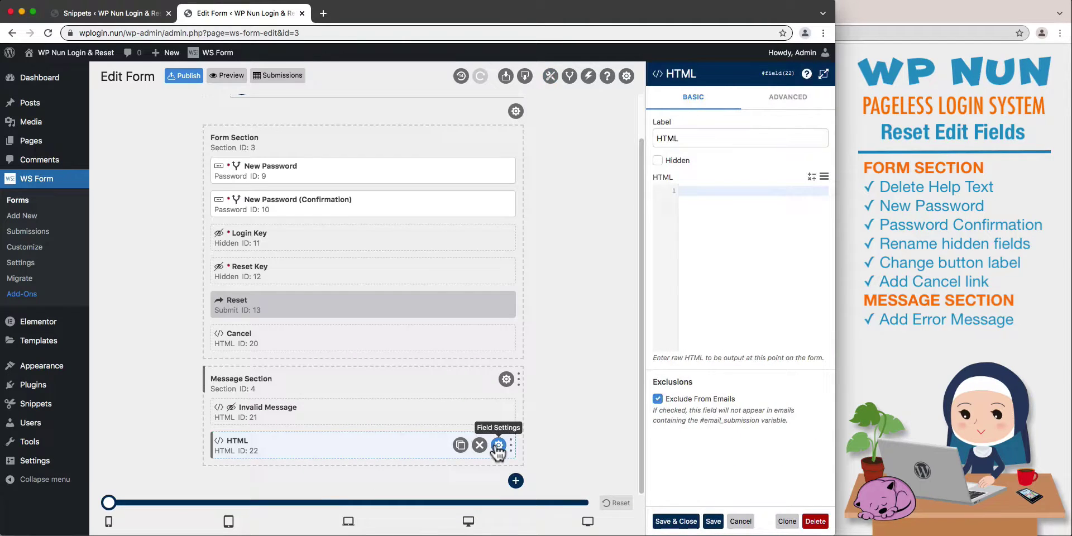
left_click_drag(682, 137, 651, 136)
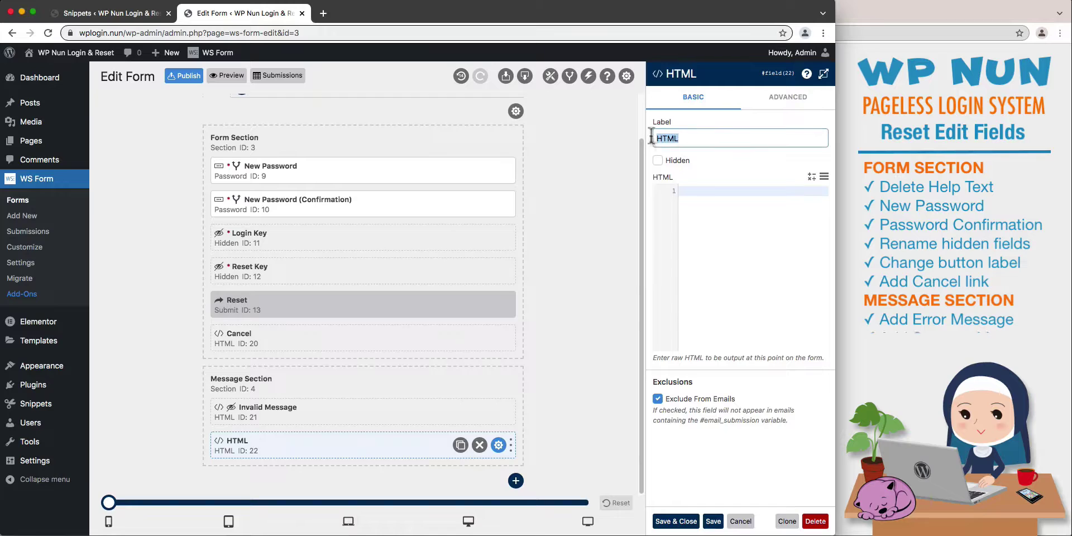
type("Success Message")
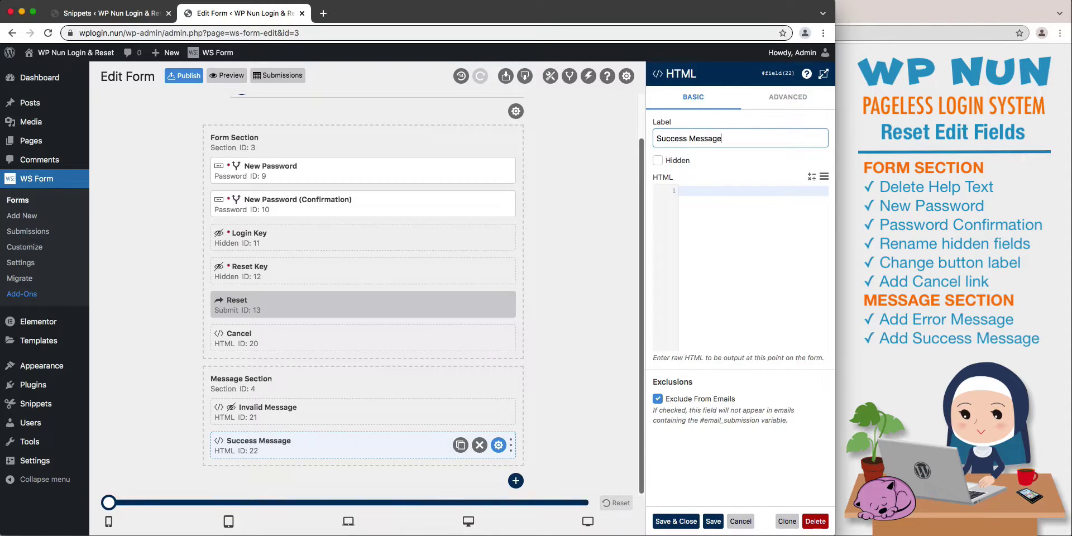
left_click(658, 161)
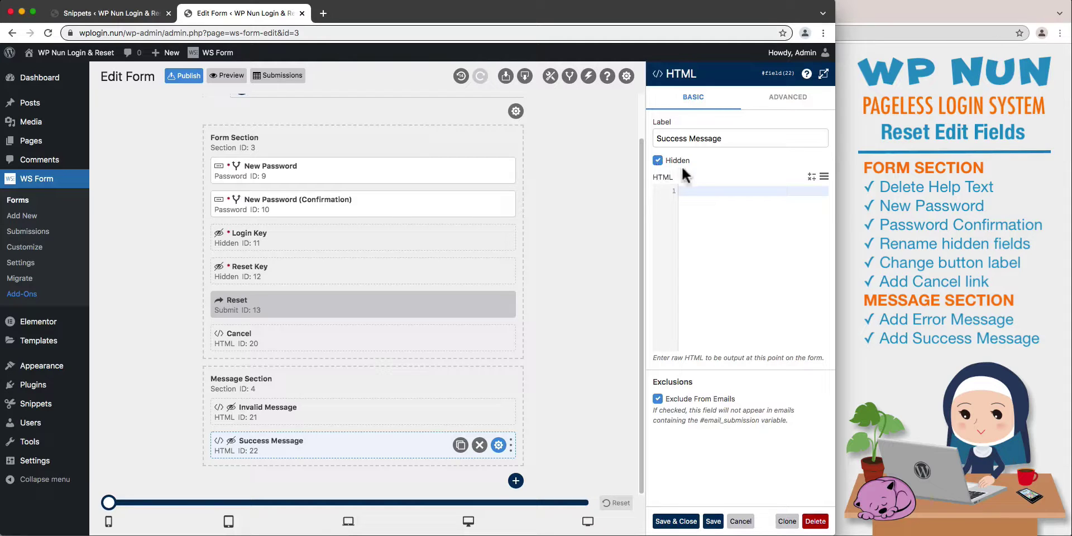
Paste the green 'Your password has been reset!' markup with Home Page and Login Now links, then save.
left_click(823, 75)
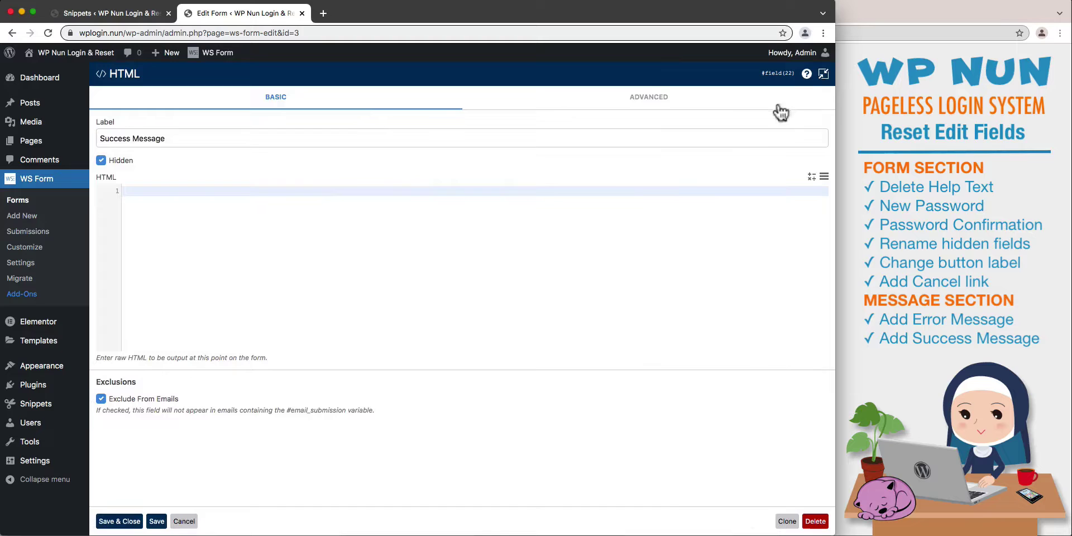
left_click(123, 193)
key("super+v")
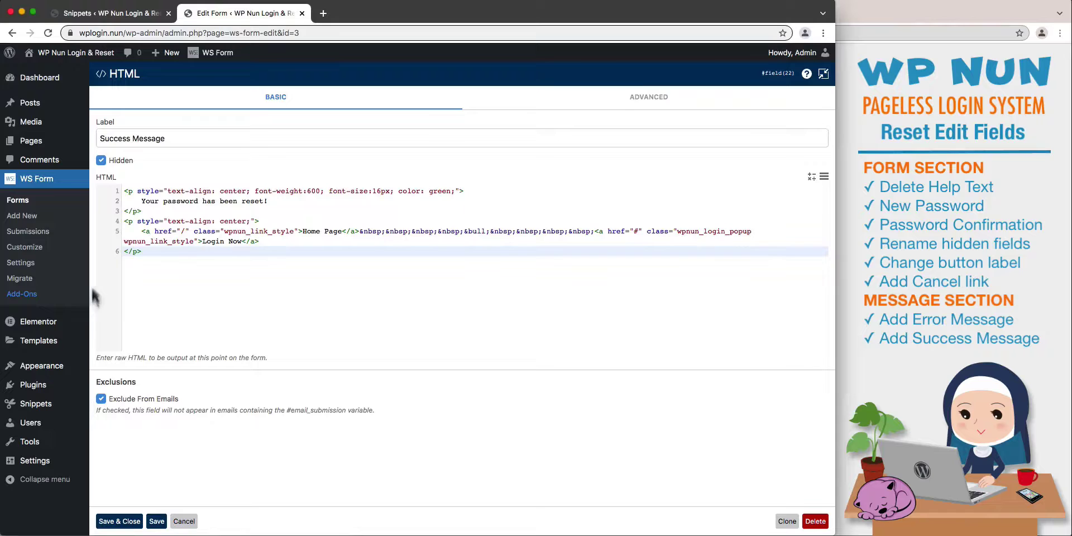
left_click(117, 521)
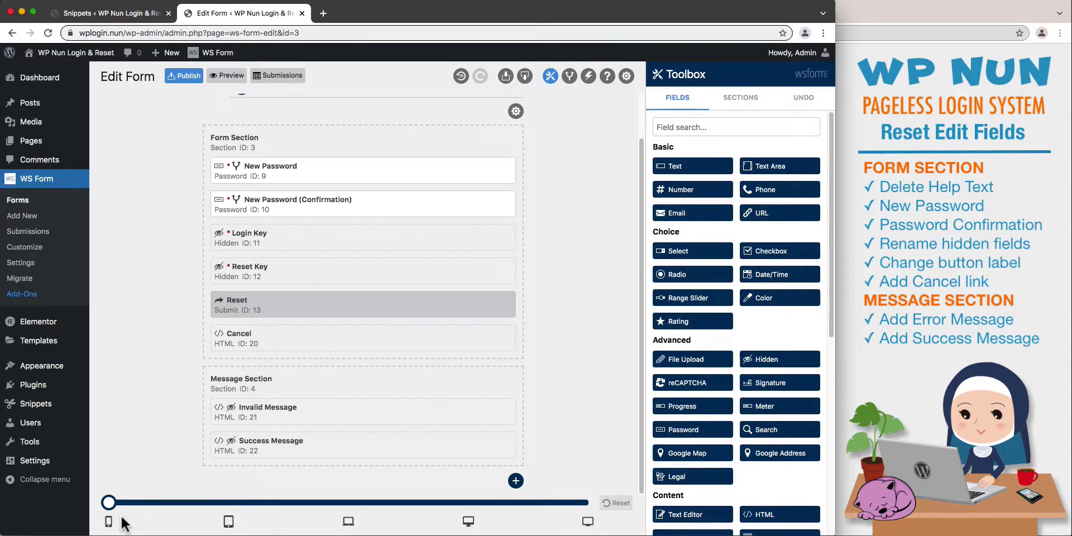